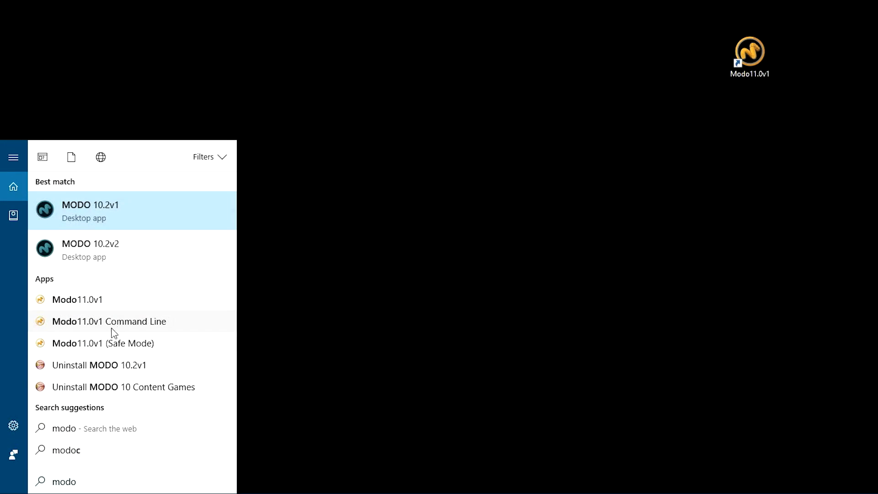
Step: Launch Modo 11.0v1 in Safe Mode
left_click(114, 344)
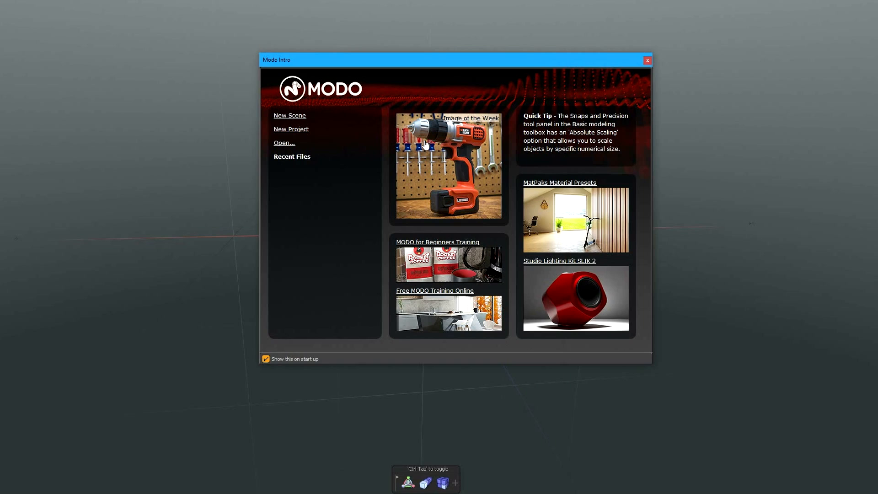
Step: Open the Image of the Week from the intro window and look through the Black and Decker Power Drill portfolio page
left_click(425, 144)
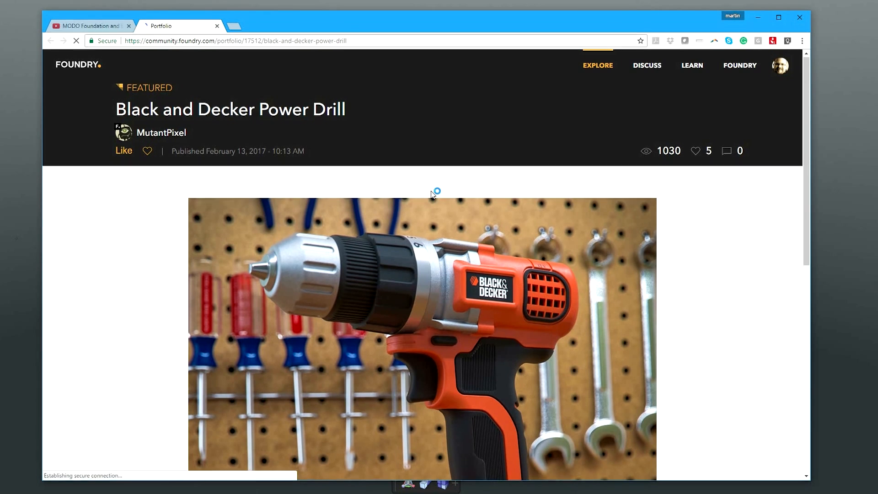
scroll(430, 176, "down", 9)
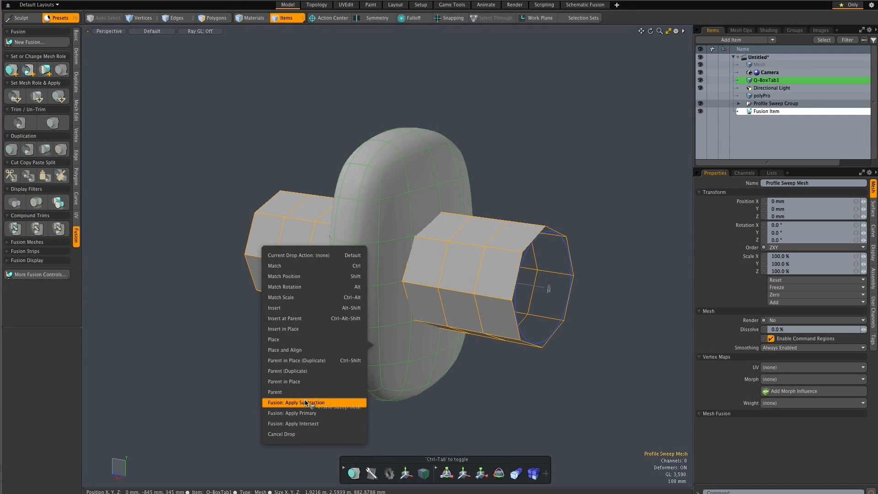
Step: Apply the profile sweep mesh as a Fusion subtraction on the rounded box, and import the discCross preset as its profile
left_click(316, 402)
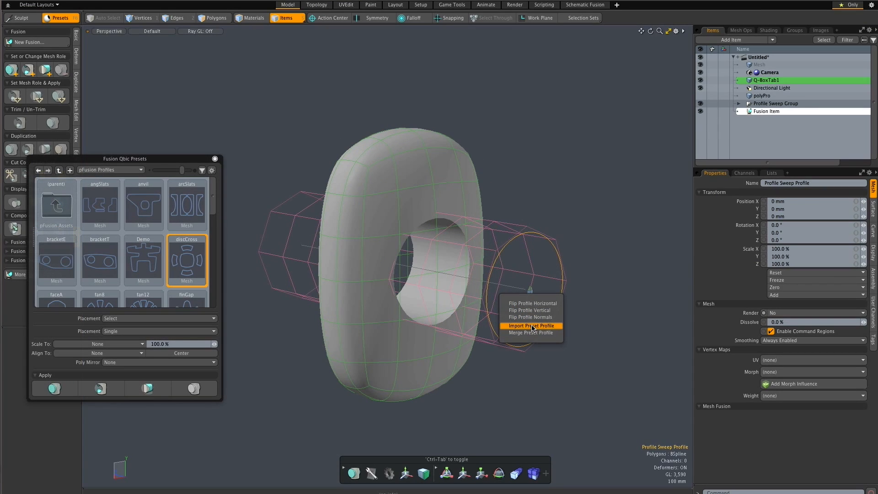
left_click(533, 325)
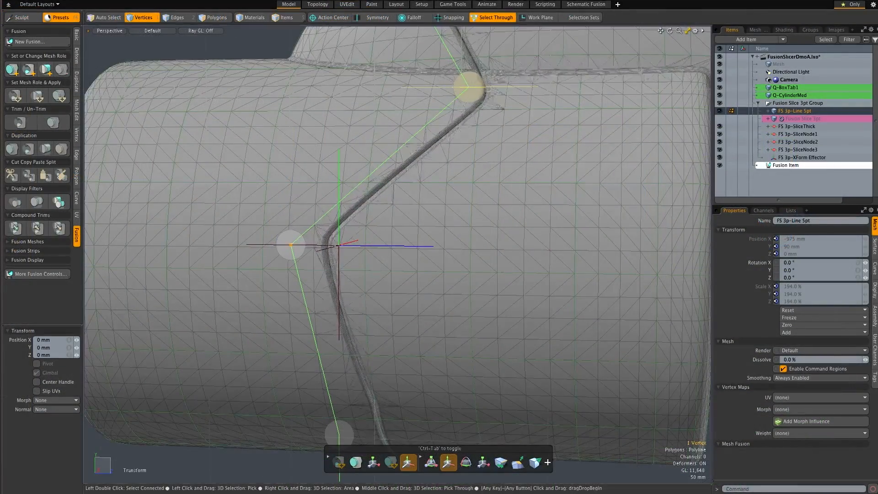
Step: Apply the fDamage cluster meshes as Fusion subtractions on the cube and cylinder, and hide the damage meshes
scroll(452, 158, "down", 3)
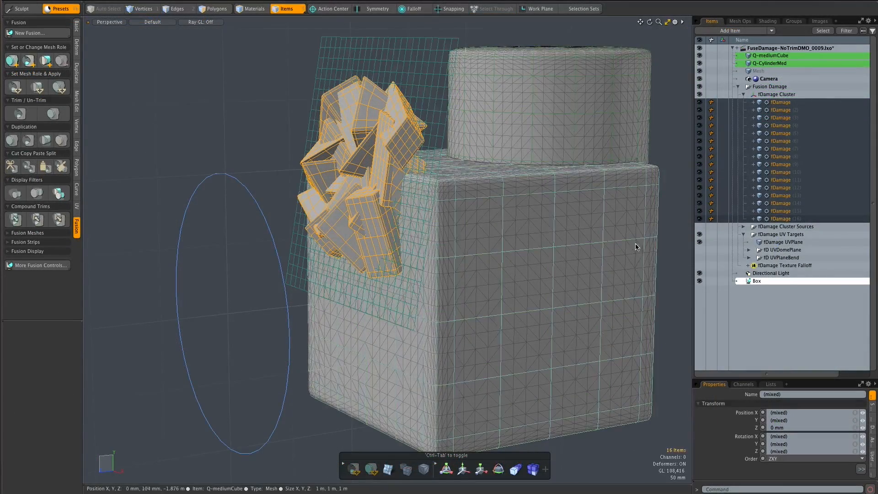
left_click(635, 247, "shift")
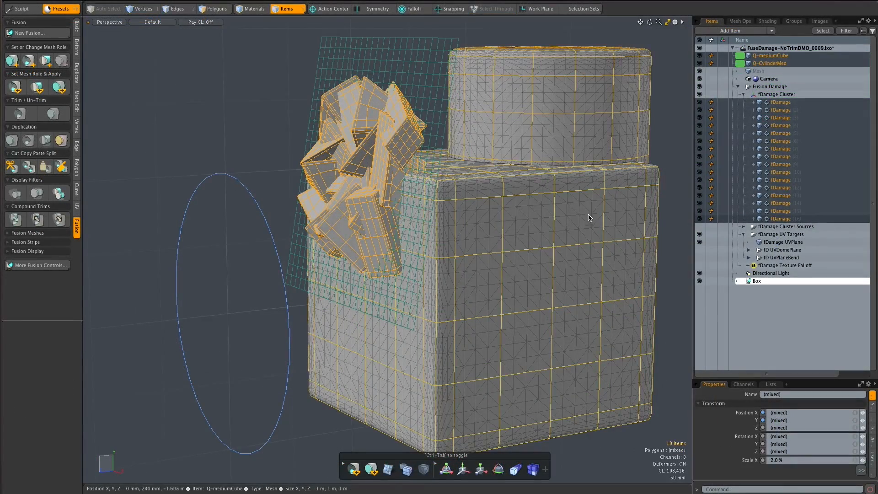
left_click(21, 89)
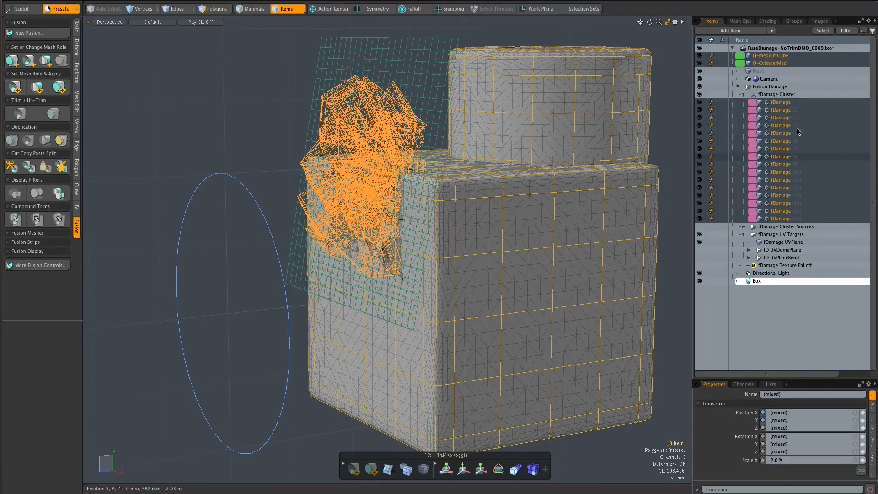
key("h")
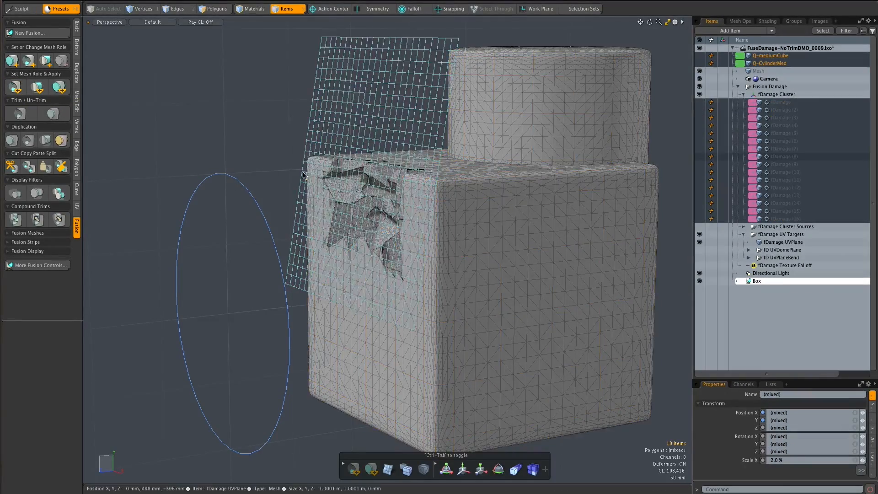
scroll(355, 144, "up", 5)
left_click_drag(361, 158, 594, 256, "alt")
scroll(579, 273, "down", 5)
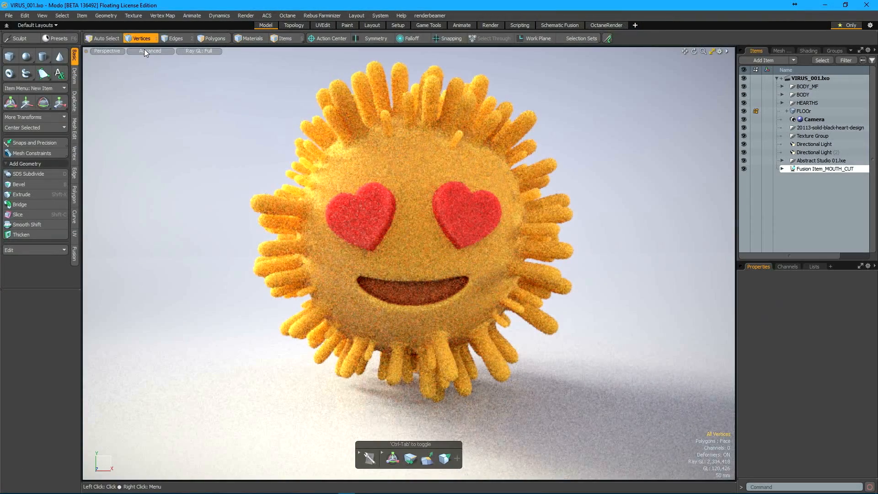
Step: Switch the selection mode from vertices to edges and on to polygons
key("2")
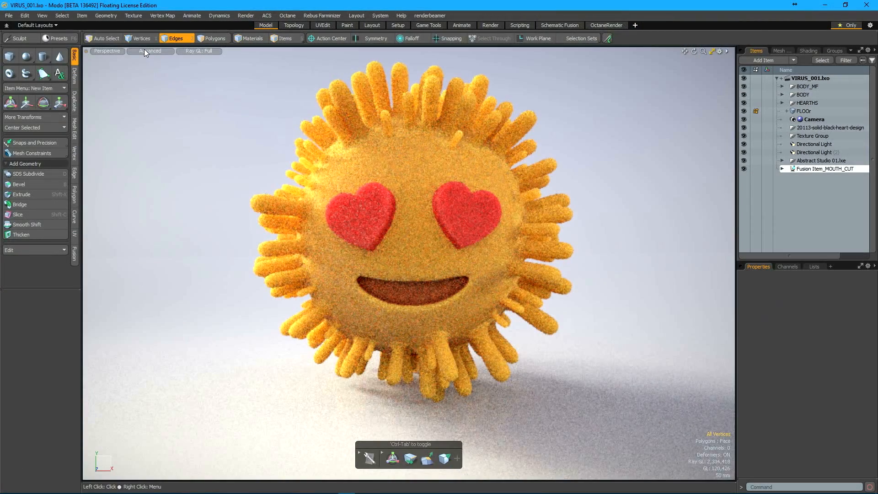
key("3")
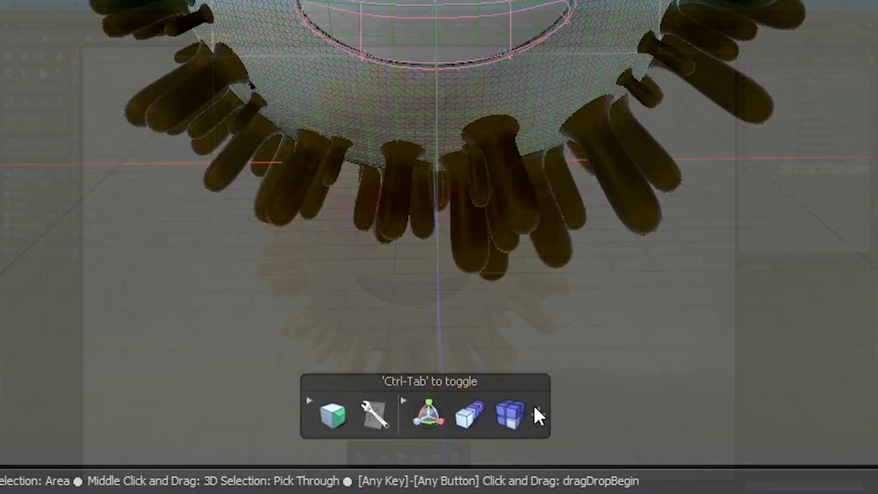
Step: Add tool shortcuts to the viewport HUD
left_click(538, 414)
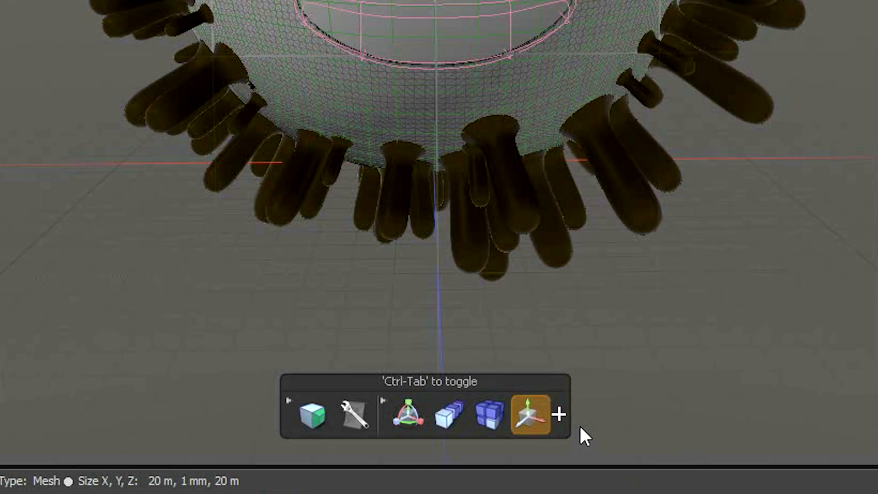
left_click(557, 414)
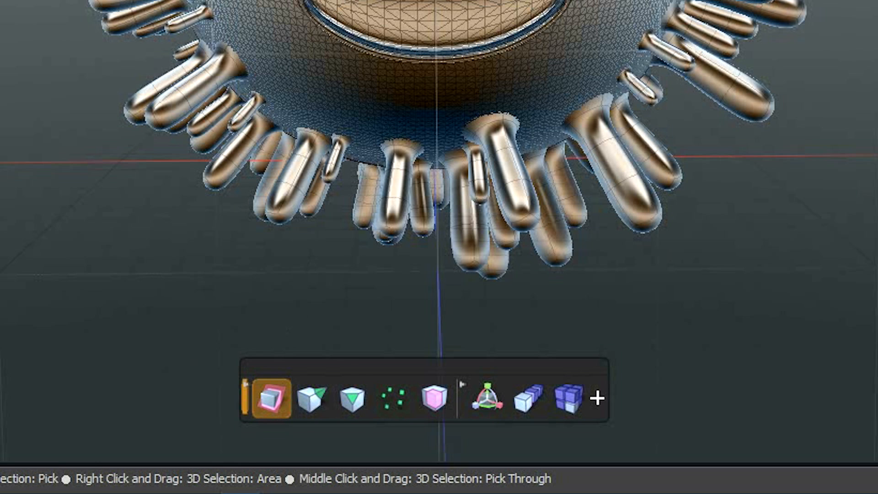
left_click(438, 388)
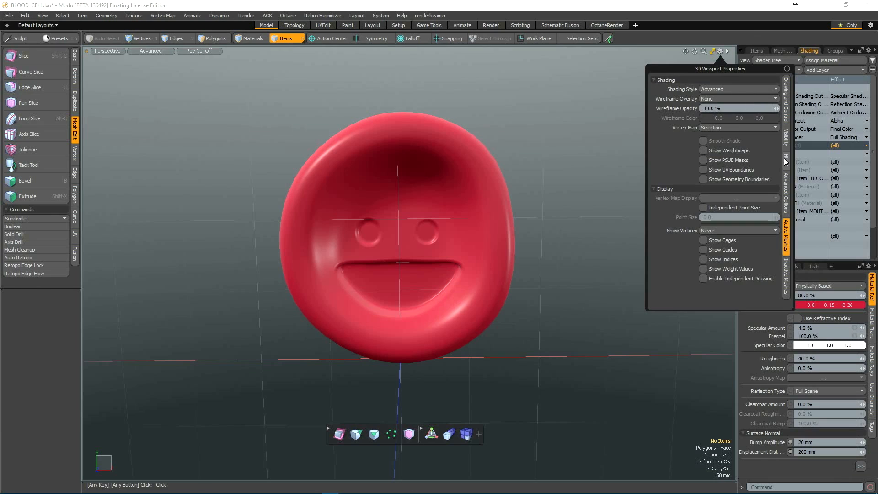
Step: In the 3D viewport's HUD properties, toggle Allow HUD Customization and change the HUD Style from fixed to one shown at the pointer
left_click(785, 160)
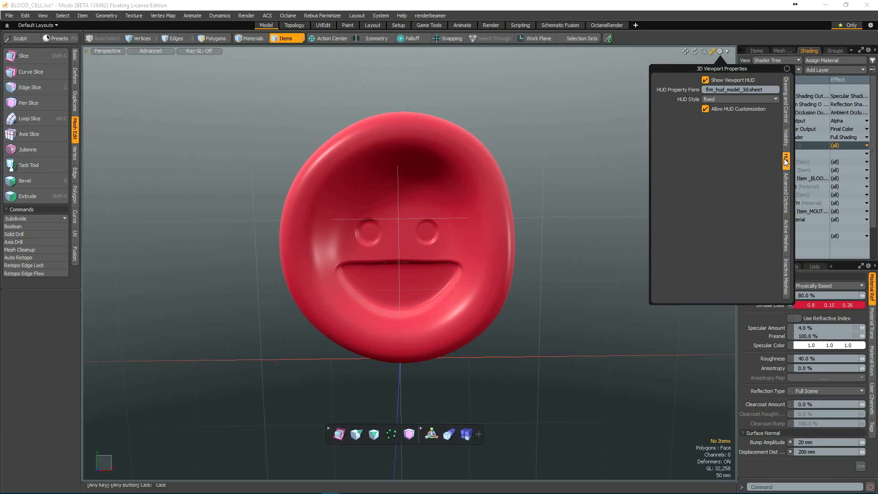
left_click(711, 107)
left_click(711, 107)
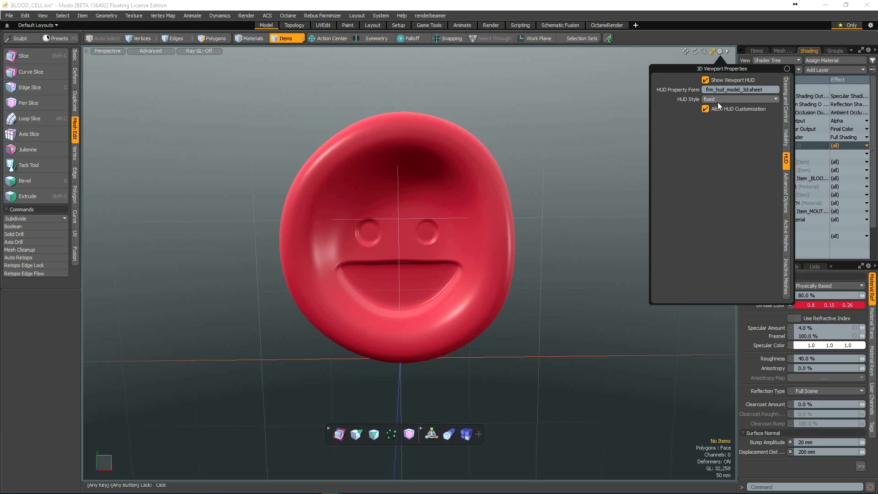
left_click(721, 98)
left_click(721, 112)
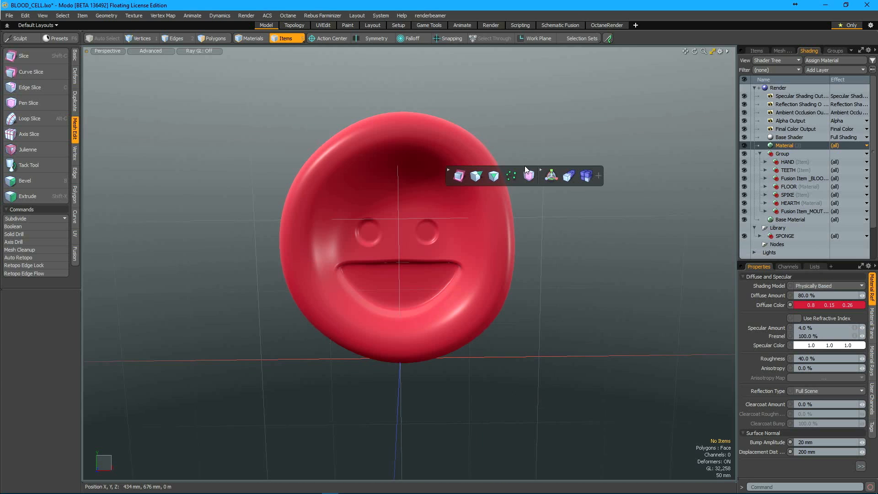
Step: Open the Grid and Work Plane Settings and compare the Fixed grid type with Dynamic
left_click(533, 37)
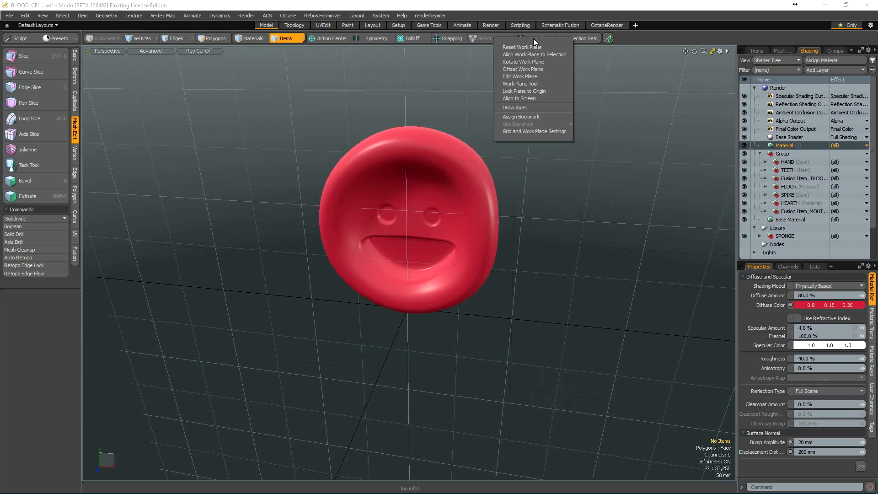
left_click(520, 130)
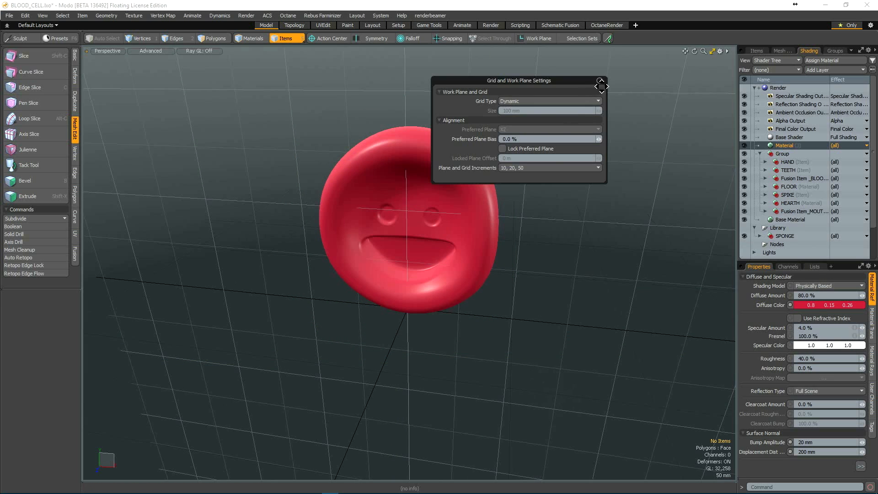
left_click_drag(601, 86, 692, 81)
left_click(603, 97)
left_click(604, 100)
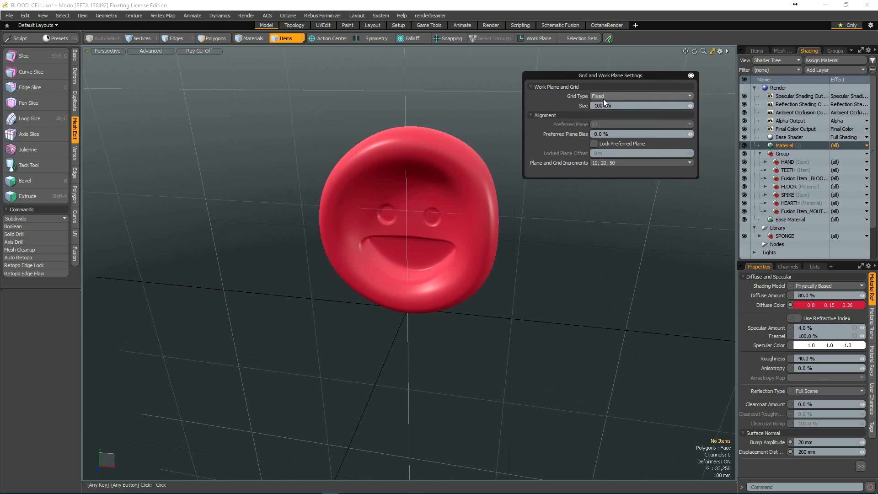
left_click(603, 97)
left_click(600, 92)
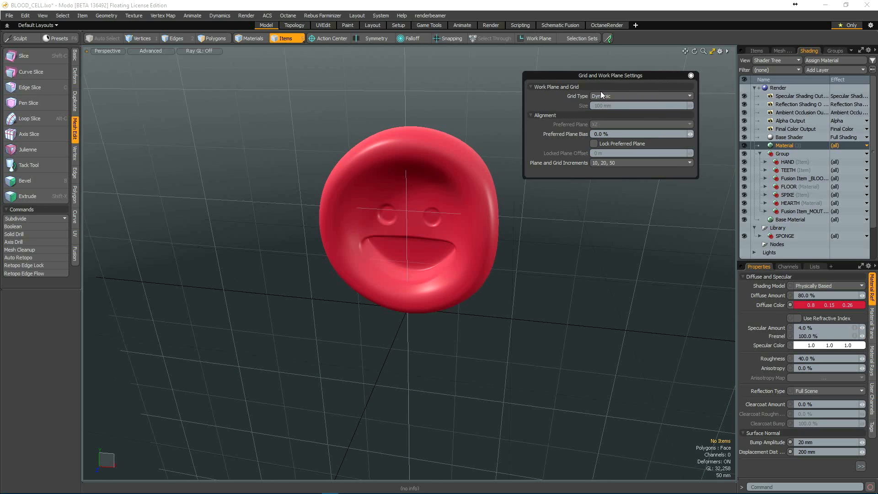
Step: Set the work plane grid type to Fixed with a size of 20 mm
left_click(601, 95)
left_click(604, 107)
type("20")
key("Return")
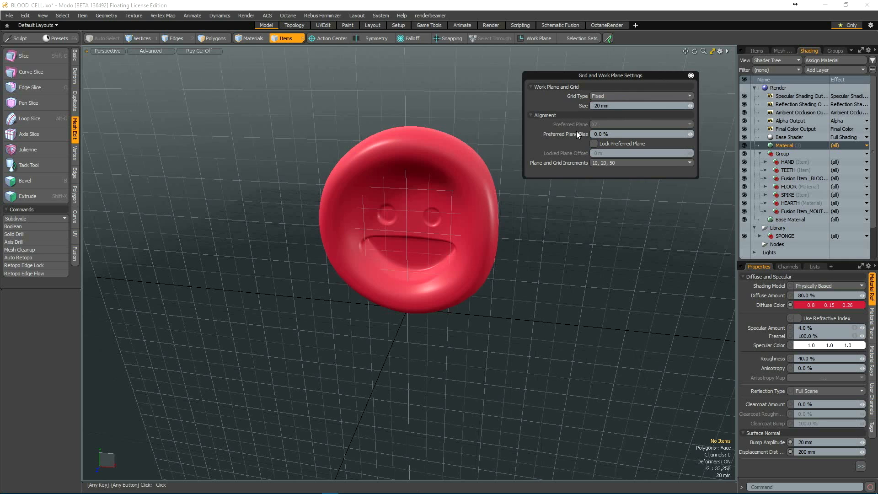
Step: Examine the fixed grid around the blood cell model from different distances and angles
right_click_drag(447, 254, 419, 249, "alt")
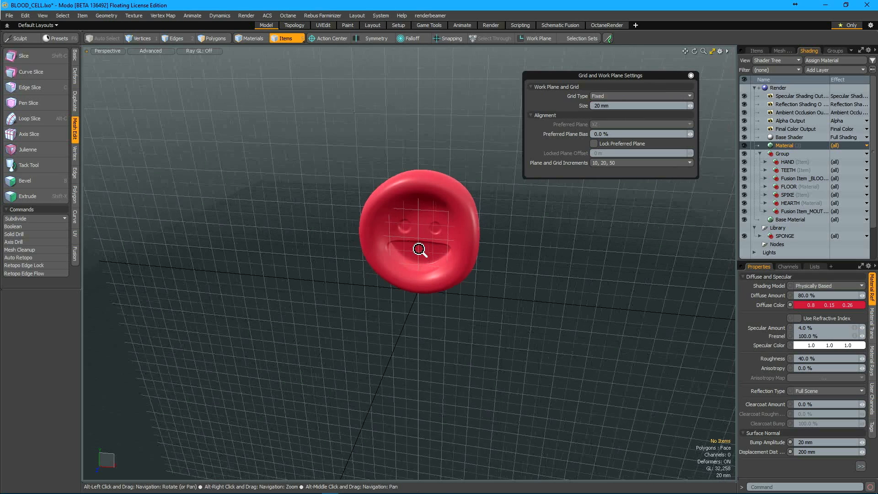
left_click_drag(420, 249, 545, 318, "alt")
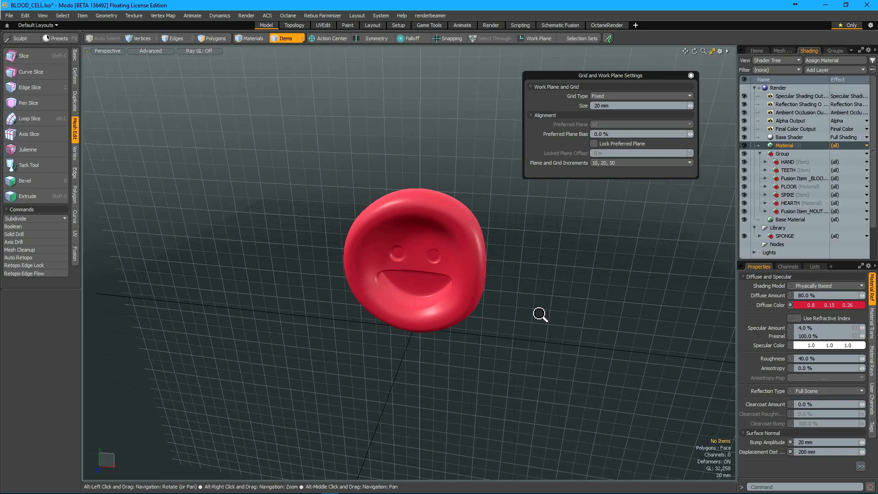
right_click_drag(540, 314, 452, 310, "alt")
middle_click_drag(453, 309, 484, 316, "alt")
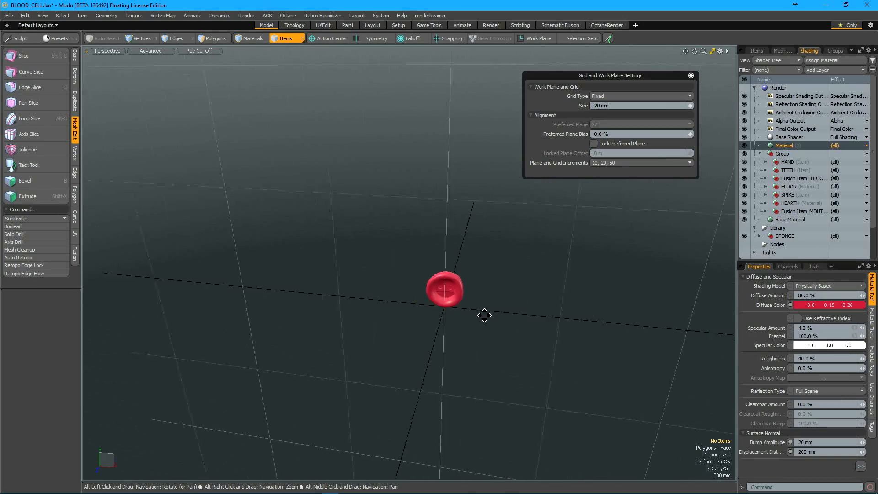
left_click_drag(485, 315, 490, 317, "alt")
right_click_drag(490, 318, 467, 320, "alt")
left_click_drag(466, 319, 447, 261, "alt")
right_click_drag(446, 260, 474, 319, "alt")
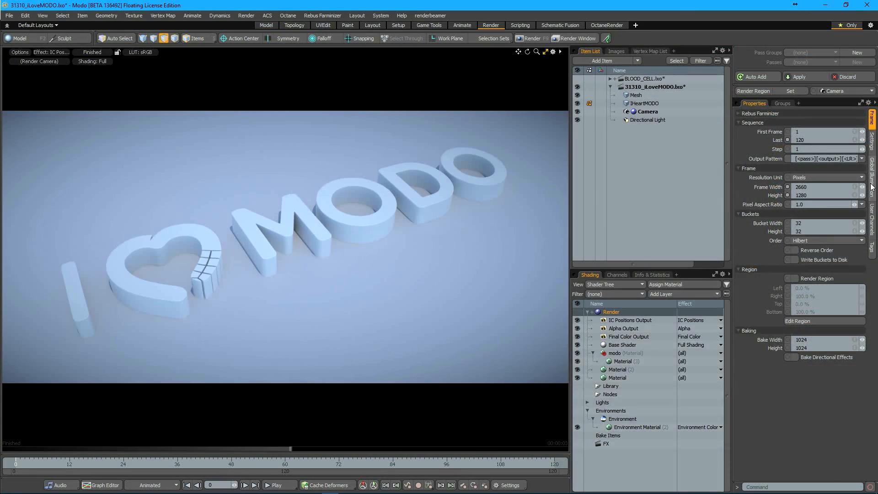
Step: Set the Irradiance Samples in the render's global illumination settings to 1, and toggle the Store Direct Light channel
left_click(871, 185)
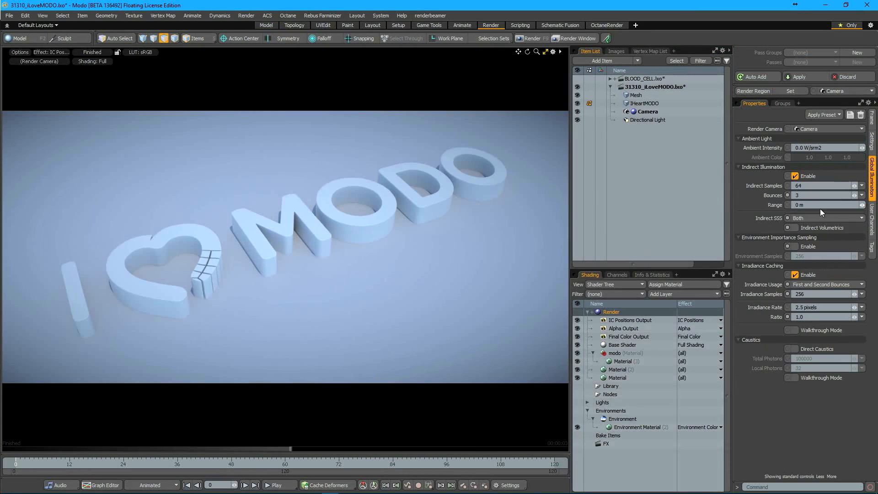
type("1")
key("Return")
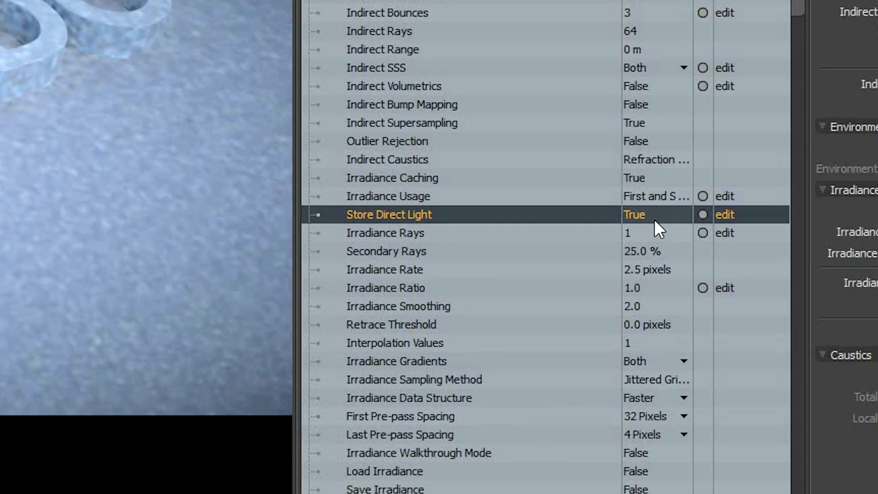
left_click(654, 219)
left_click(650, 221)
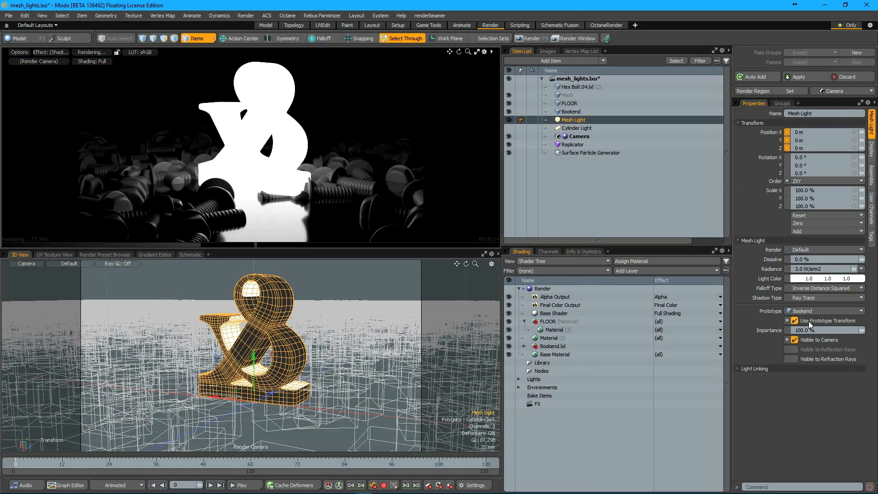
Step: Turn Use Prototype Transform off and back on for the Mesh Light
left_click(808, 320)
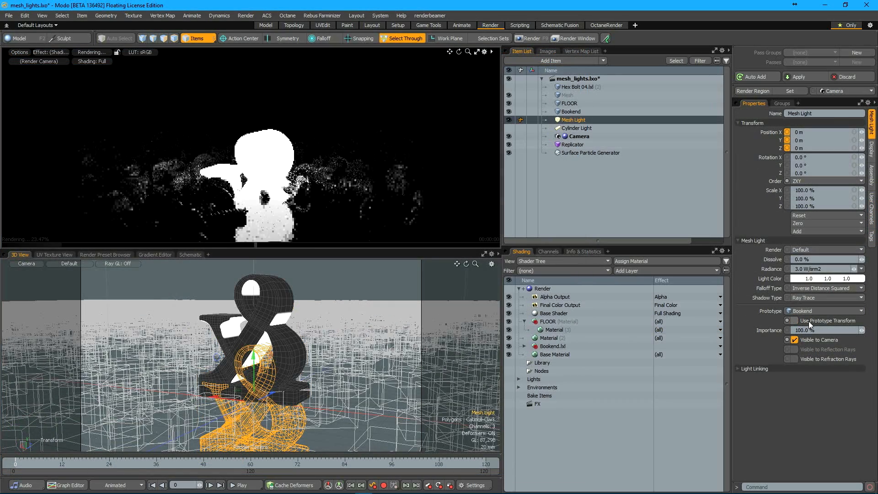
left_click(808, 321)
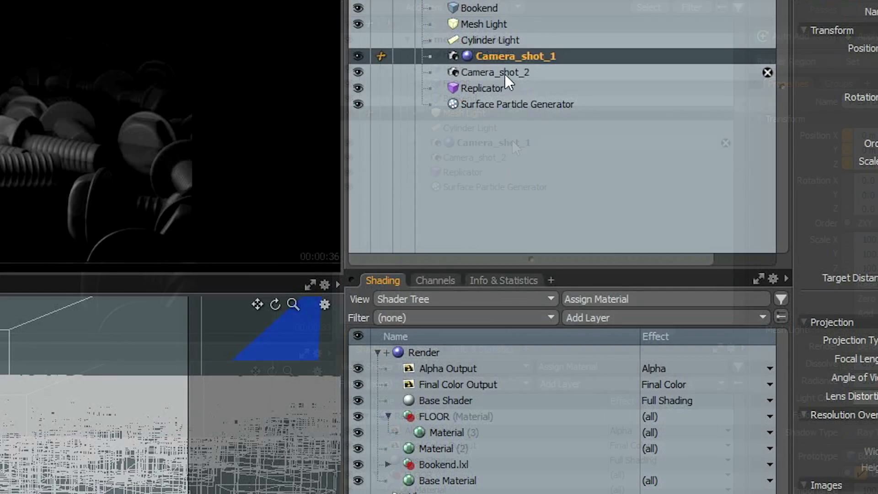
Step: Set Camera_shot_2 as the scene's render camera
left_click(503, 158)
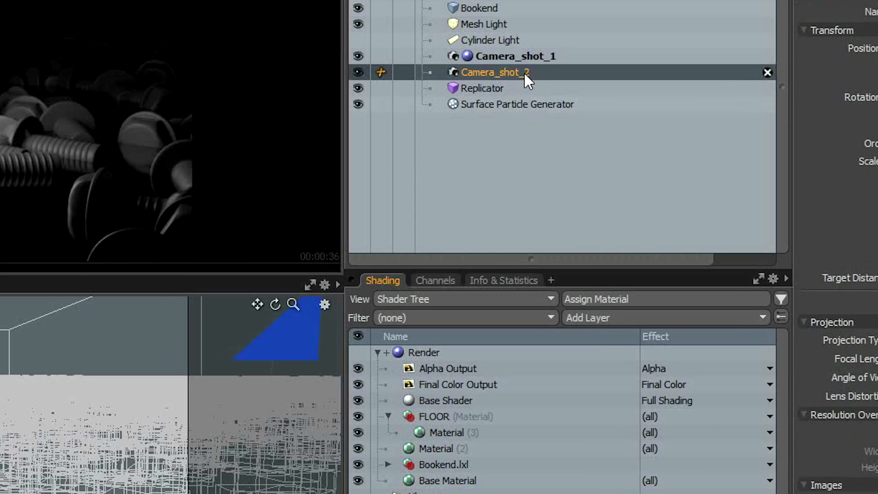
right_click(524, 72)
left_click(509, 139)
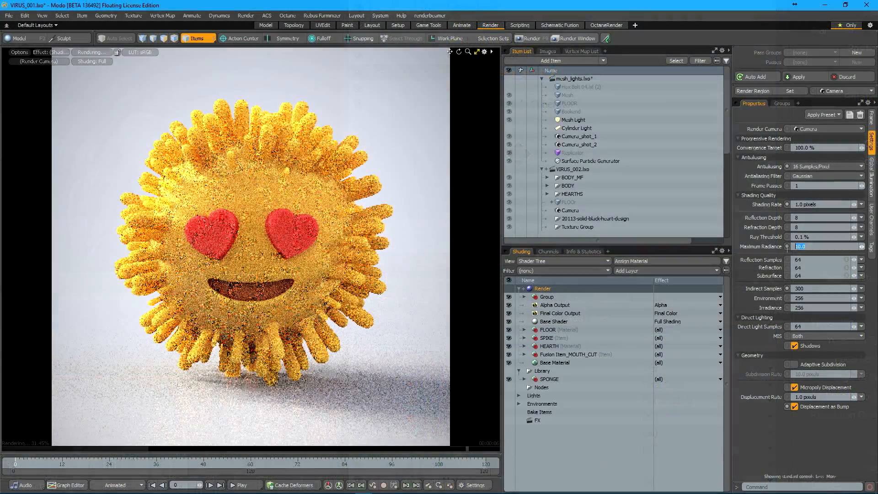
Step: Set the render's Maximum Radiance to 10.0
key("Return")
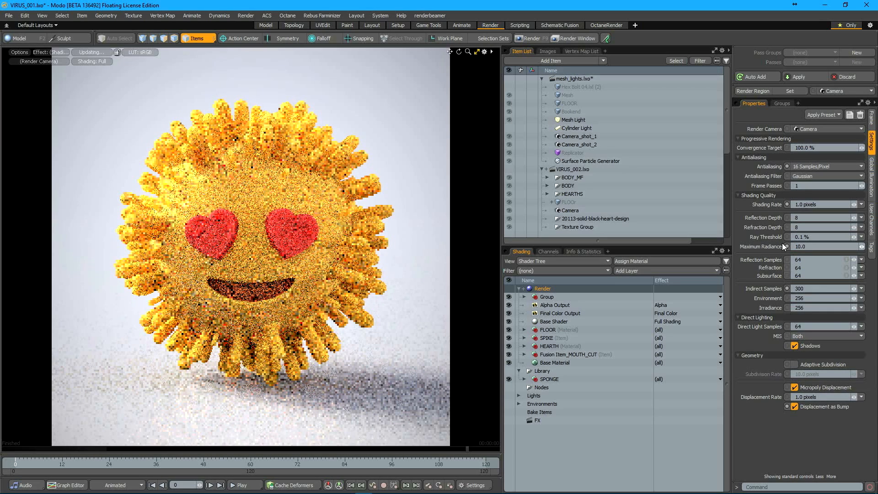
Step: Re-enter 10 as the Maximum Radiance in the render settings of the emoji virus scene
type("10")
key("Return")
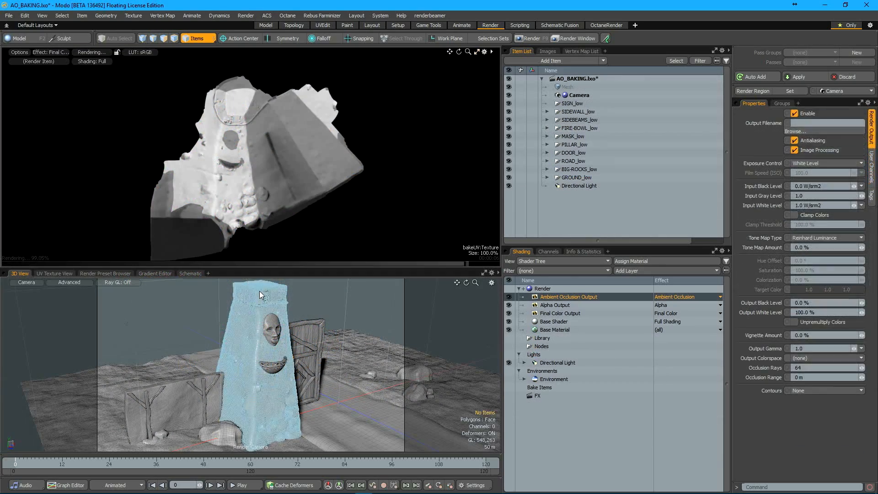
Step: Select the pillar mesh in the AO_BAKING scene, switch the preview to the Ambient Occlusion Output, and inspect the baked texture up close
left_click(259, 290)
left_click(45, 54)
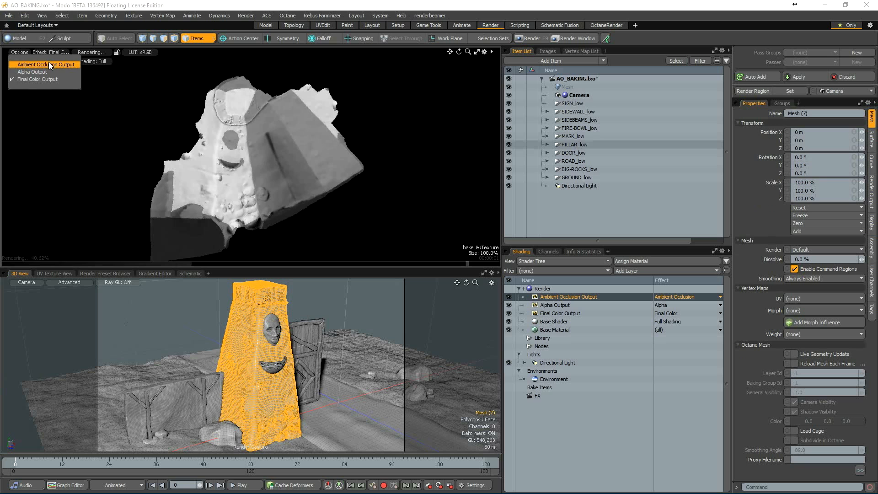
left_click(48, 61)
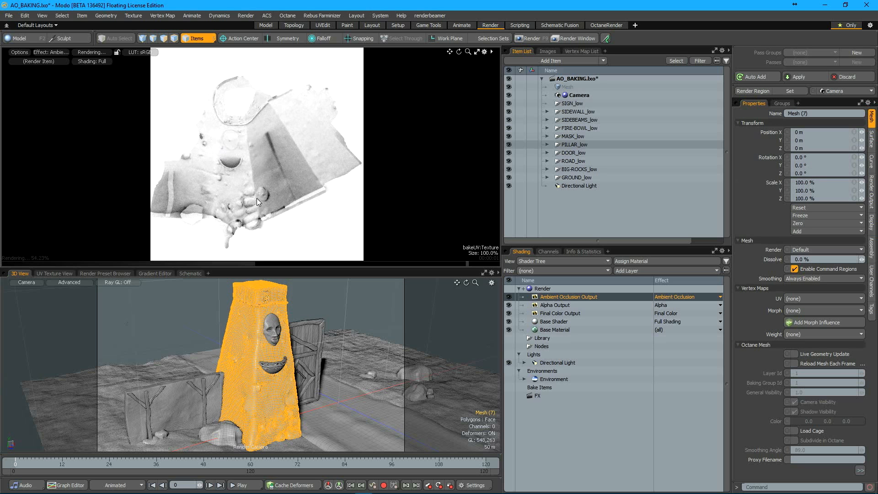
left_click_drag(216, 194, 235, 221, "ctrl+alt")
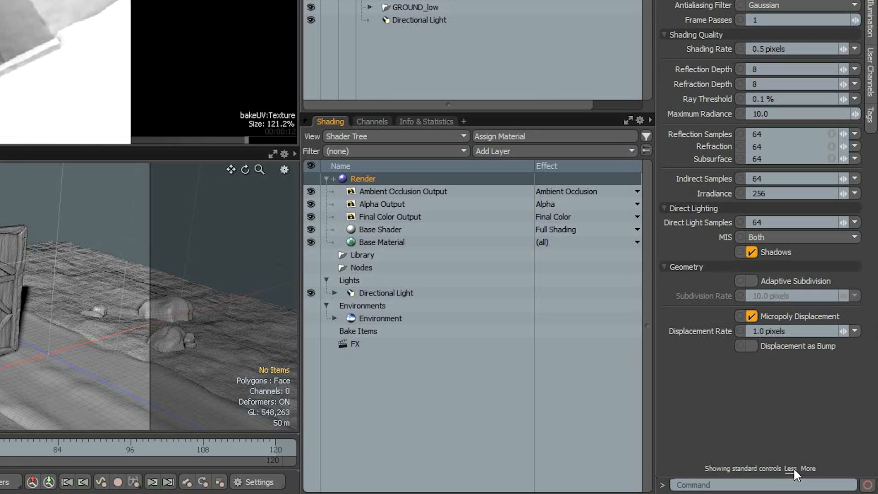
Step: Switch the render settings between core and standard controls, finishing with the standard controls shown
left_click(794, 468)
left_click(805, 468)
left_click(789, 468)
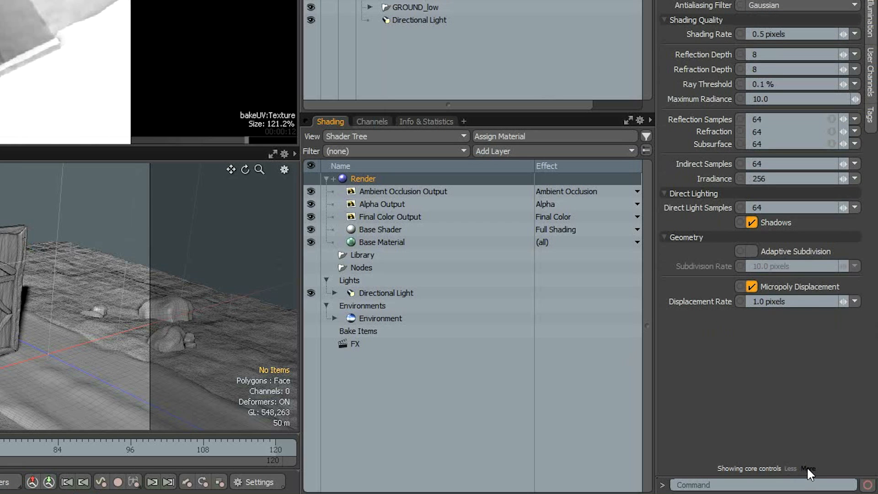
left_click(807, 468)
Step: Apply an Interior (Hybrid GI) preset to the render settings
left_click(753, 84)
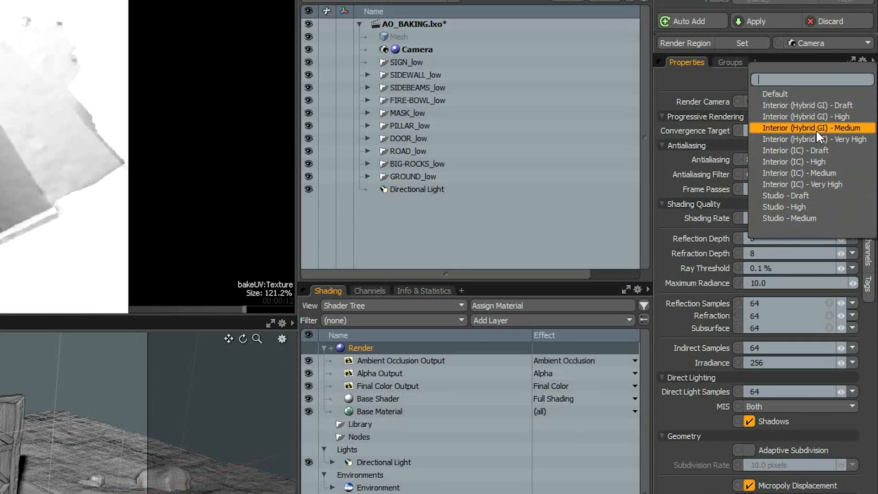
left_click(815, 138)
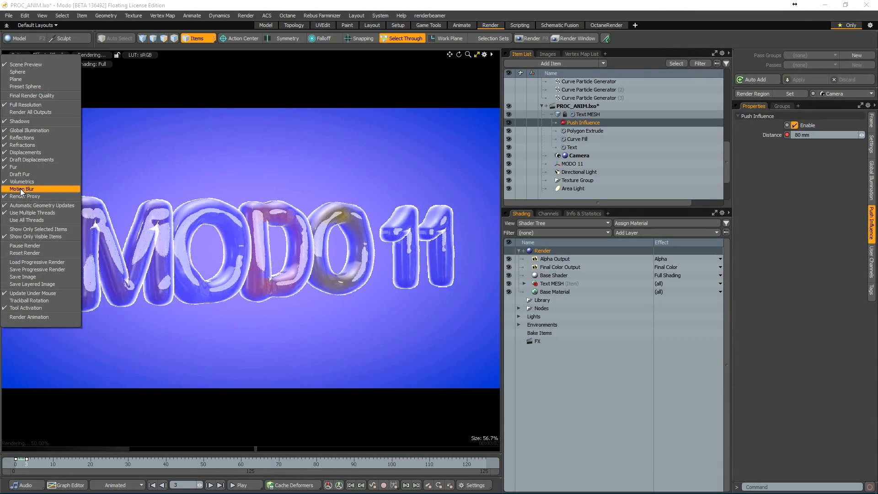
Step: Enable Motion Blur in the render preview of the animated MODO 11 text scene
left_click(20, 188)
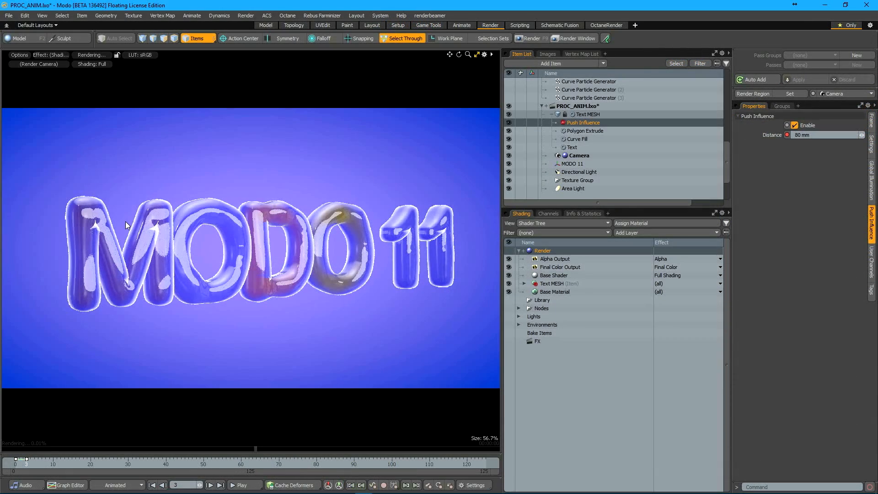